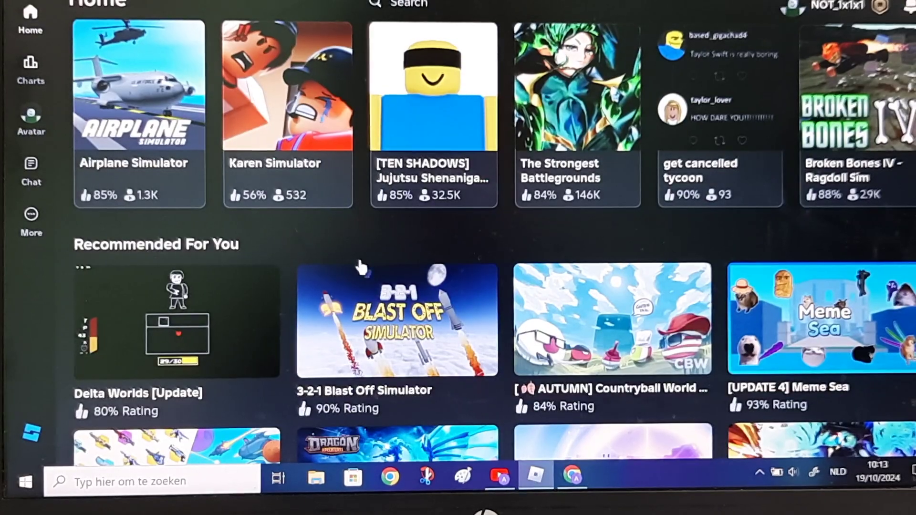
pyautogui.scroll(5, 360, 266)
pyautogui.scroll(3, 388, 337)
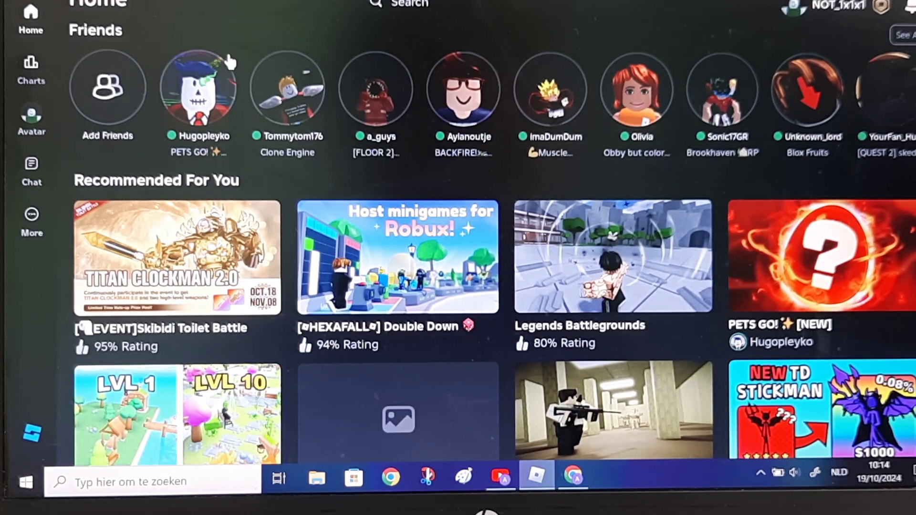
# Open Add Friends and browse the 69 pending friend requests.
pyautogui.click(123, 92)
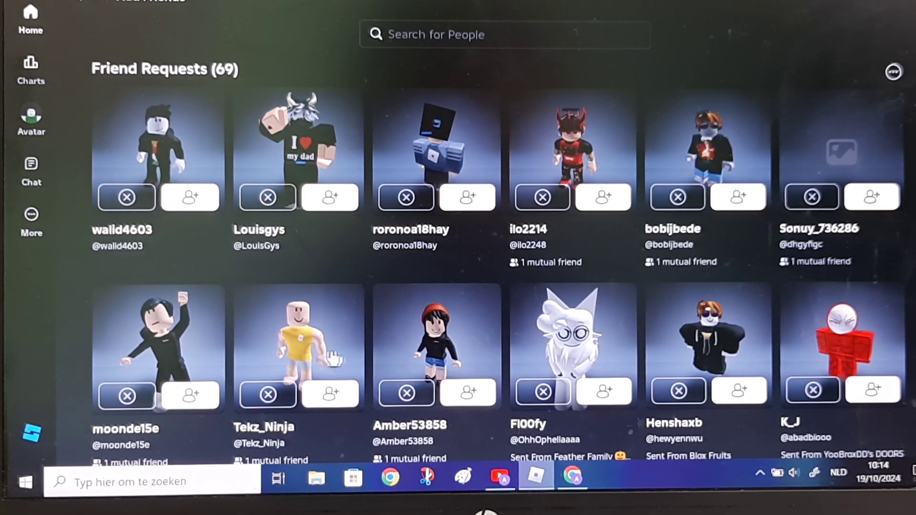
pyautogui.scroll(-2, 247, 352)
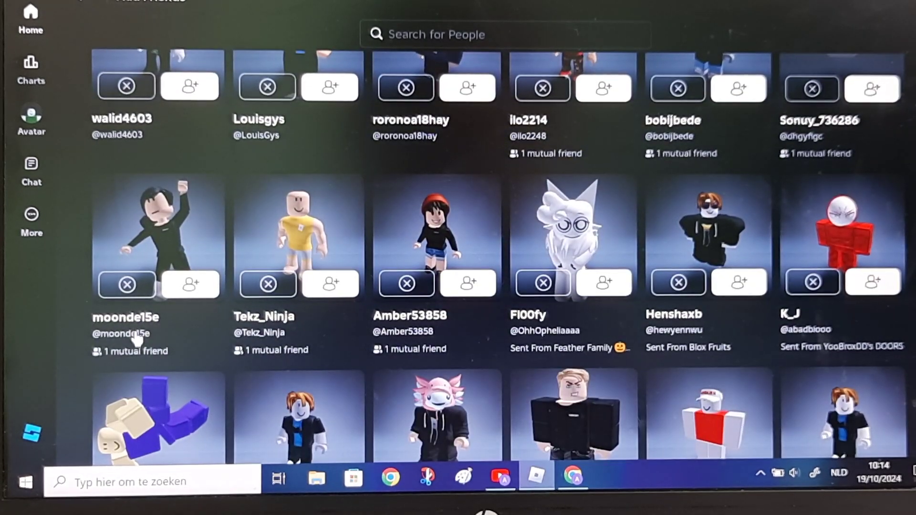
pyautogui.scroll(-2, 109, 368)
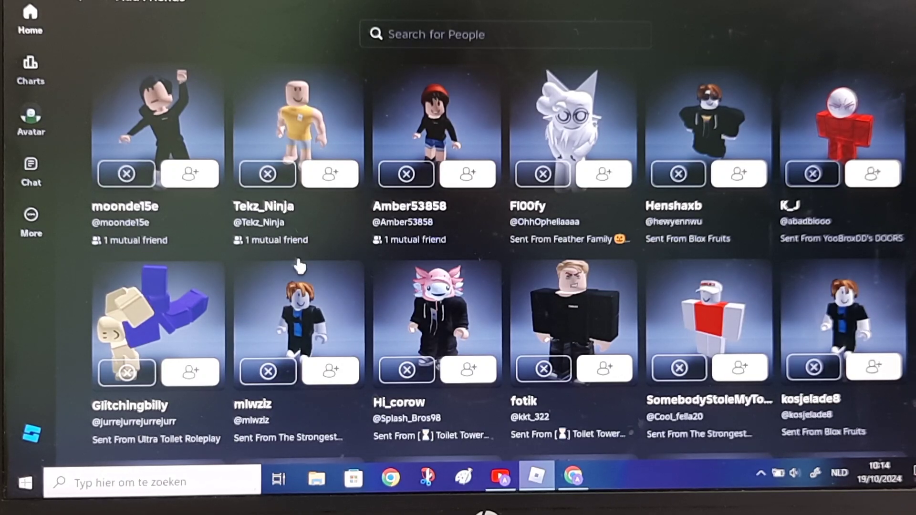
pyautogui.scroll(4, 299, 267)
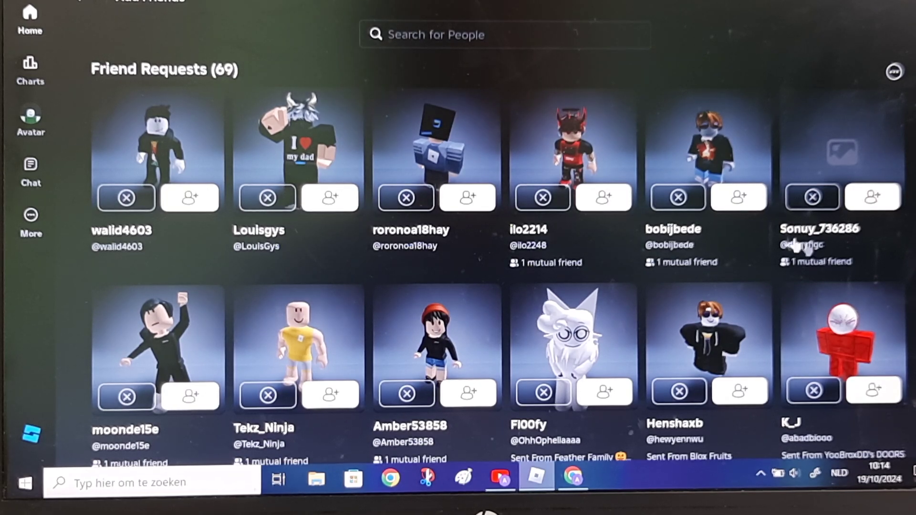
pyautogui.scroll(-5, 821, 262)
pyautogui.scroll(-1, 821, 262)
pyautogui.scroll(-3, 821, 262)
pyautogui.scroll(1, 818, 260)
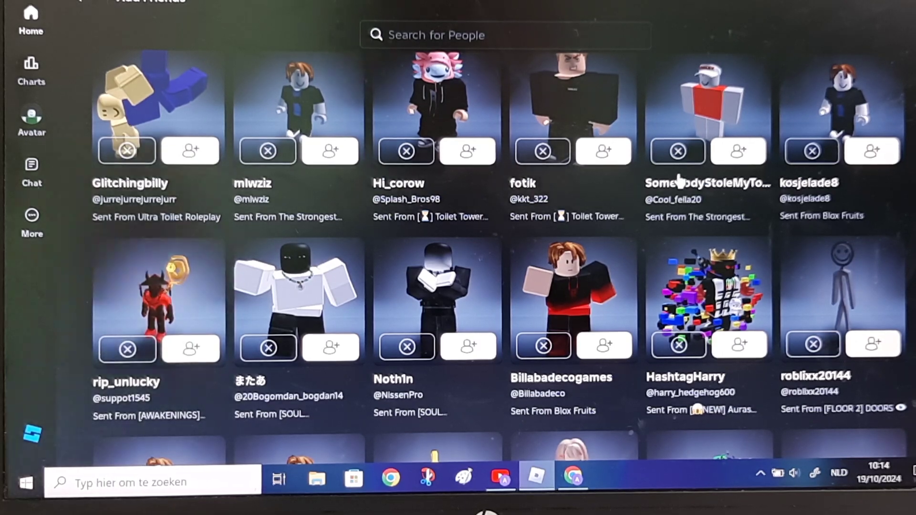
pyautogui.scroll(3, 676, 183)
pyautogui.scroll(3, 659, 194)
pyautogui.scroll(2, 648, 164)
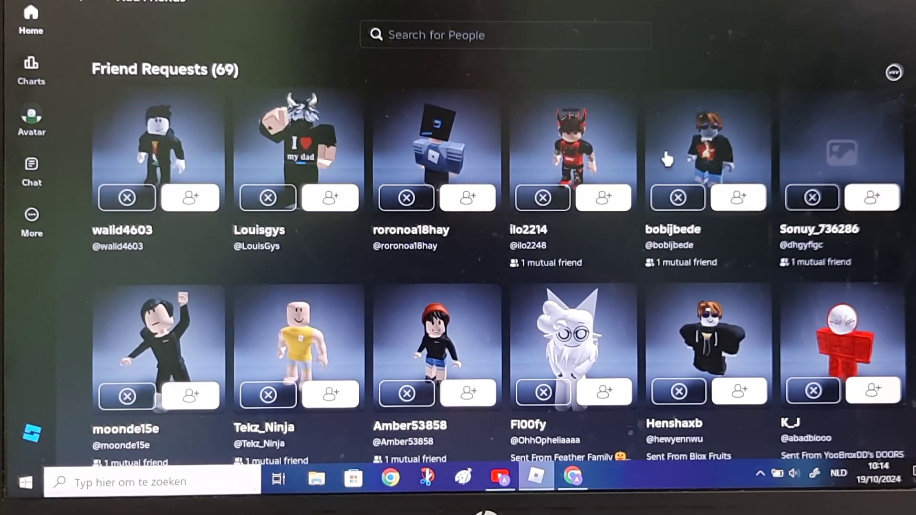
# Bring up the empty Search for People page.
pyautogui.click(494, 32)
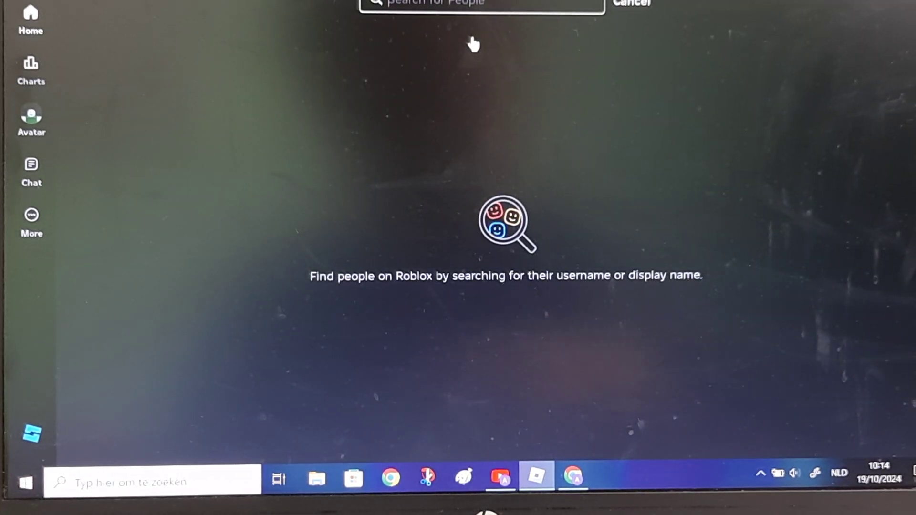
pyautogui.write('NOT')
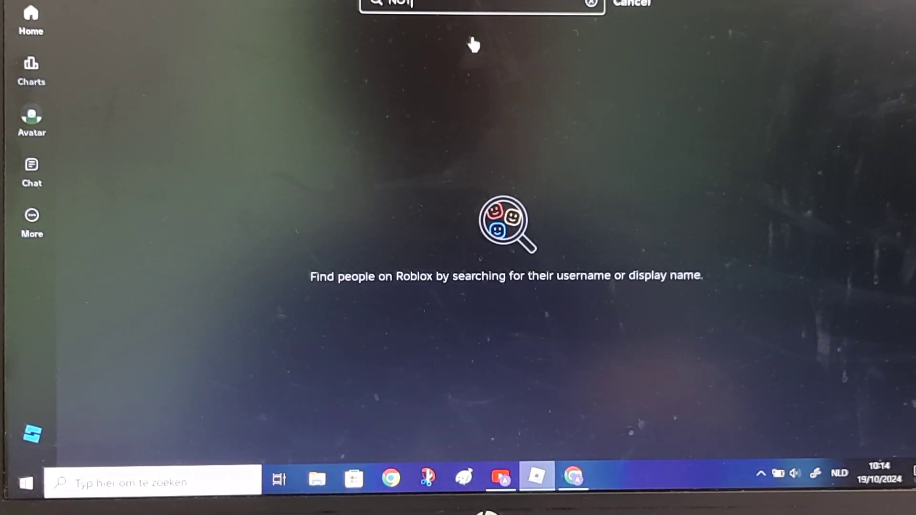
pyautogui.write('_I')
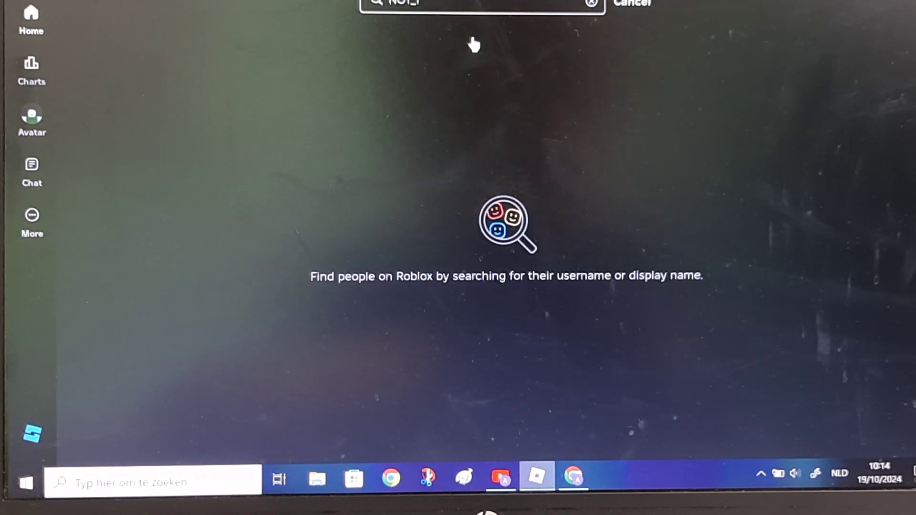
pyautogui.write('XIXI')
# Submit your username search, listing similarly named players with your own account first.
pyautogui.press('Return')
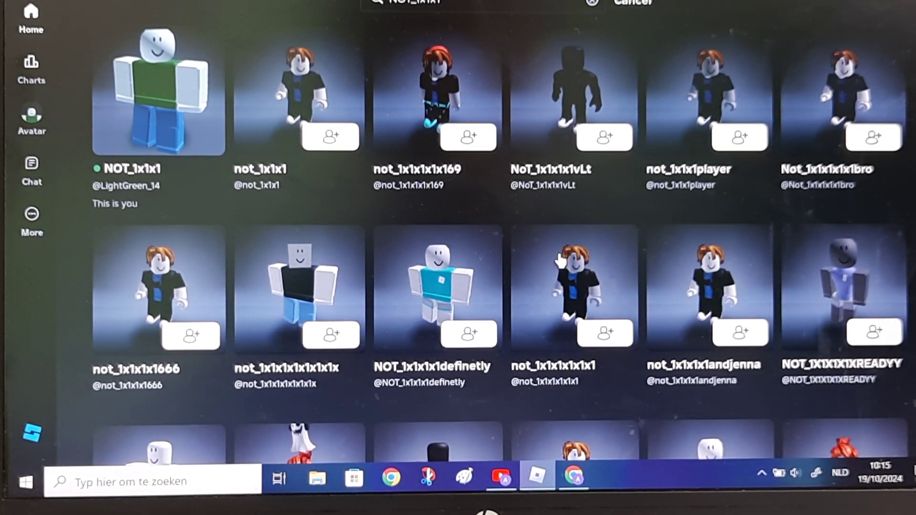
pyautogui.scroll(-5, 563, 260)
pyautogui.scroll(5, 563, 259)
pyautogui.scroll(2, 563, 260)
pyautogui.scroll(-5, 515, 287)
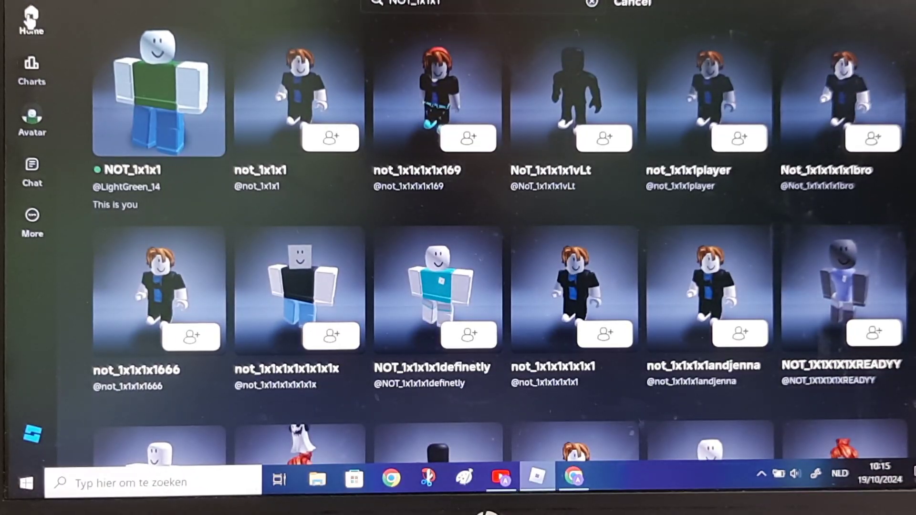
# Open your own full profile from the username search results, showing friends, About and outfit.
pyautogui.click(30, 17)
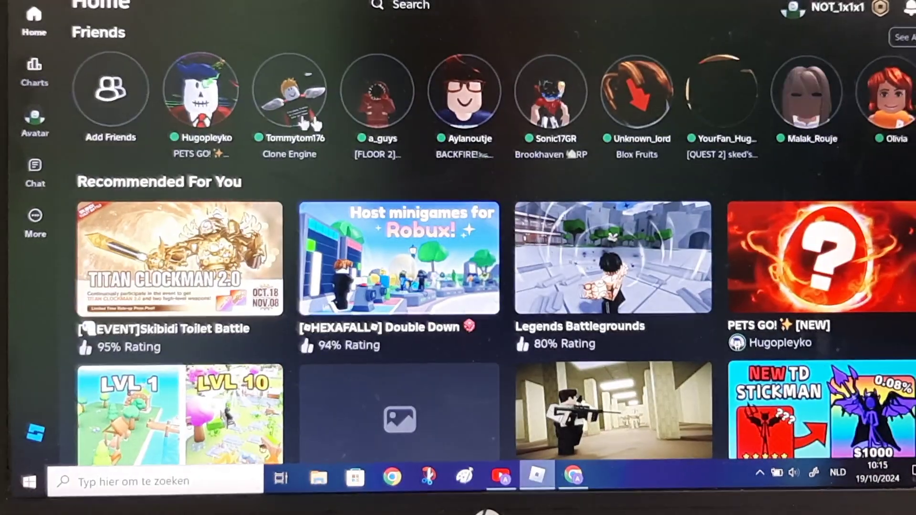
pyautogui.click(831, 6)
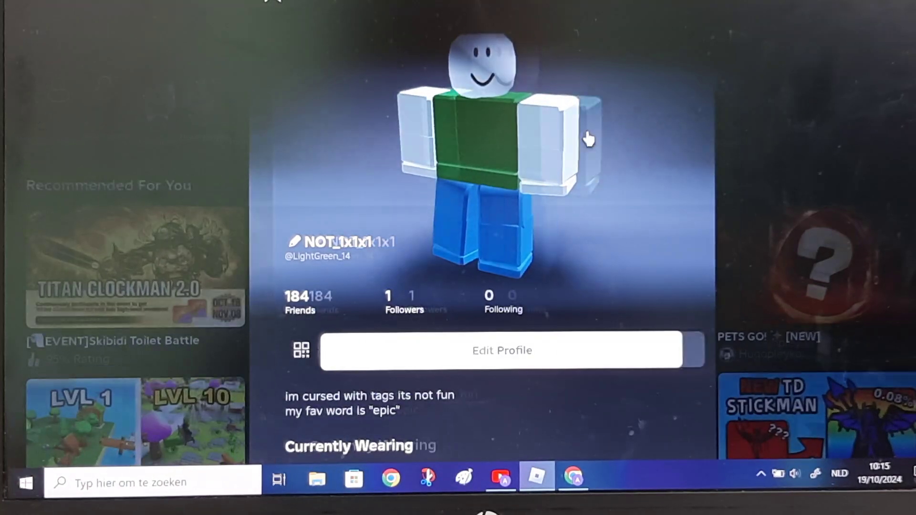
pyautogui.click(275, 1)
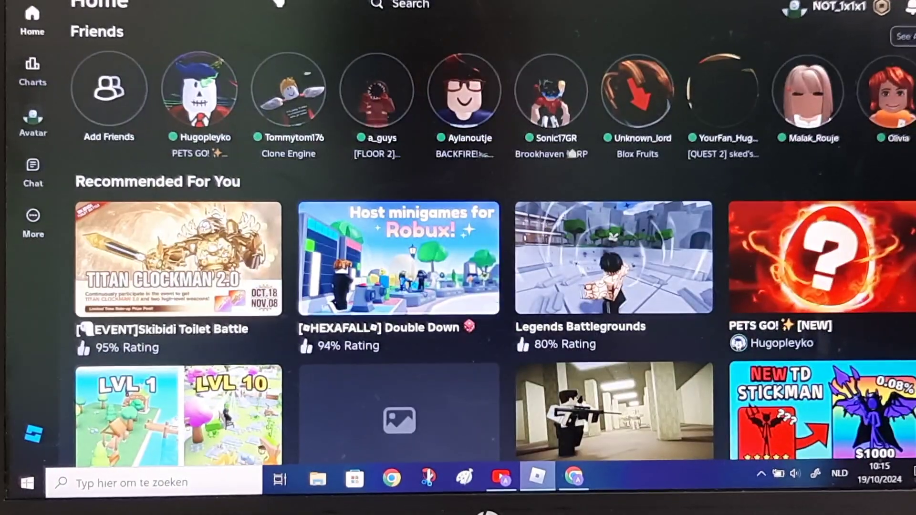
pyautogui.click(401, 3)
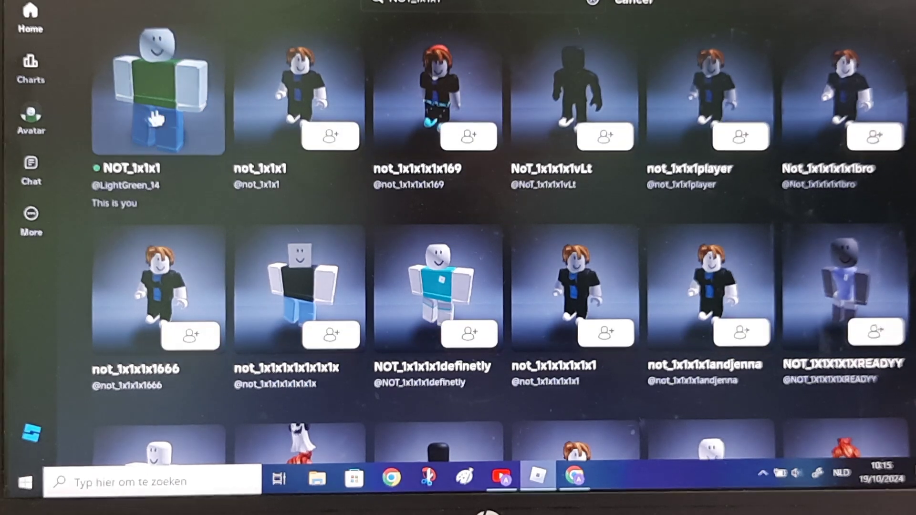
pyautogui.click(156, 115)
pyautogui.scroll(-3, 494, 201)
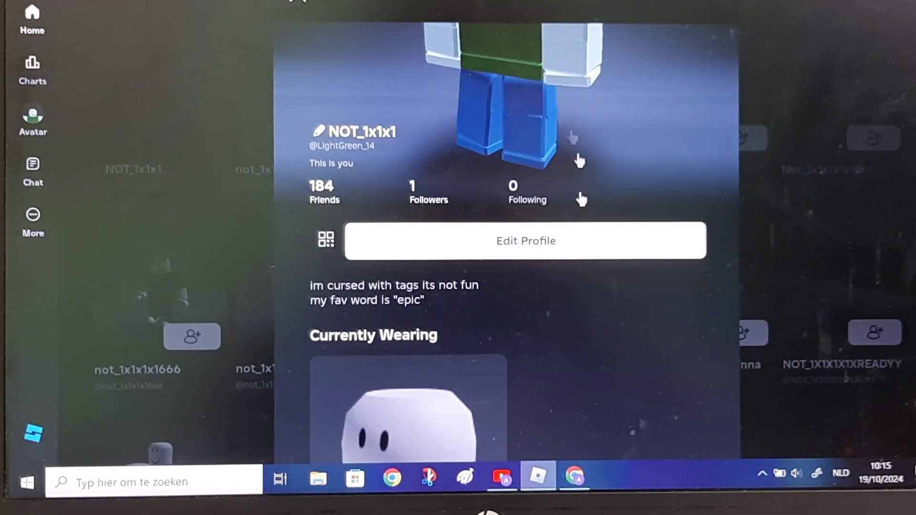
pyautogui.scroll(3, 434, 230)
pyautogui.scroll(-2, 407, 307)
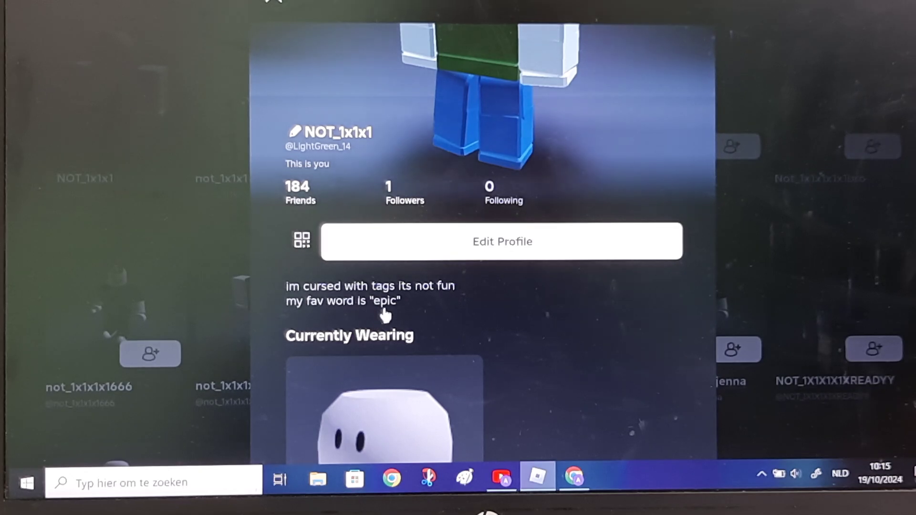
pyautogui.scroll(-3, 385, 313)
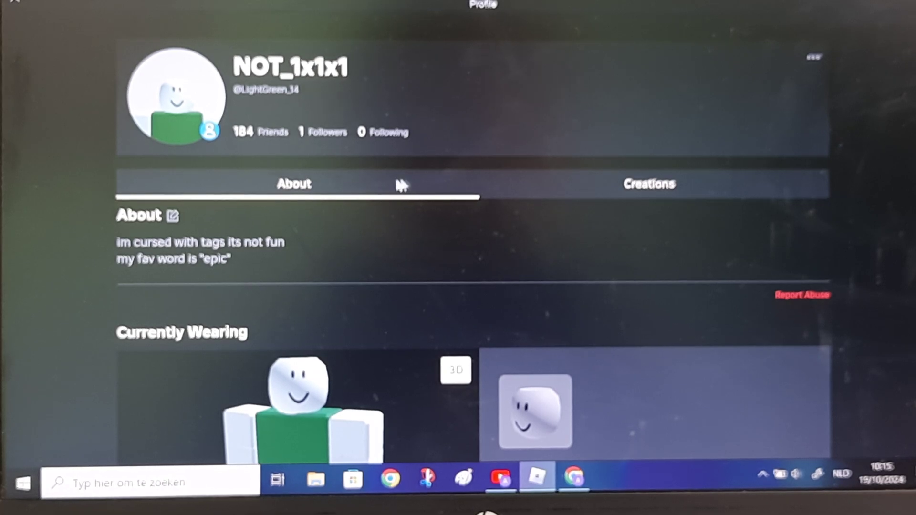
pyautogui.scroll(-2, 390, 193)
pyautogui.scroll(-2, 400, 222)
pyautogui.scroll(-3, 429, 240)
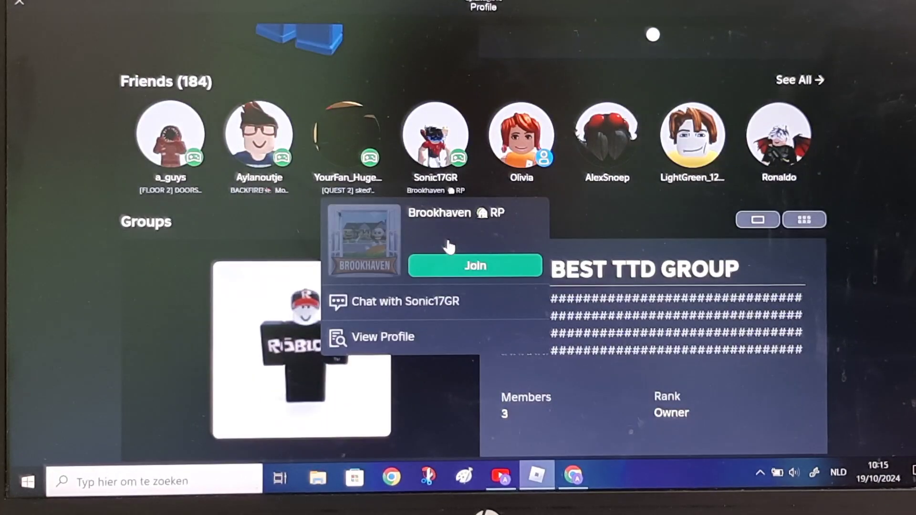
pyautogui.scroll(-1, 449, 247)
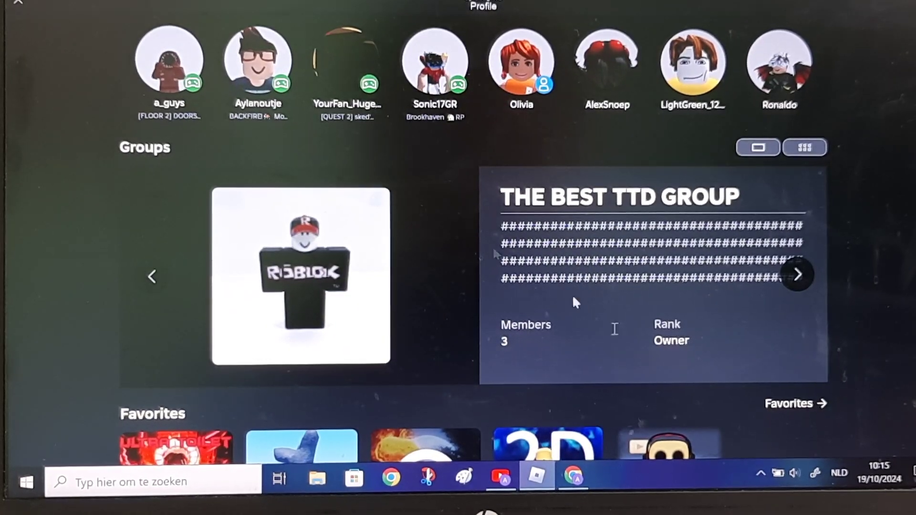
pyautogui.moveTo(171, 134)
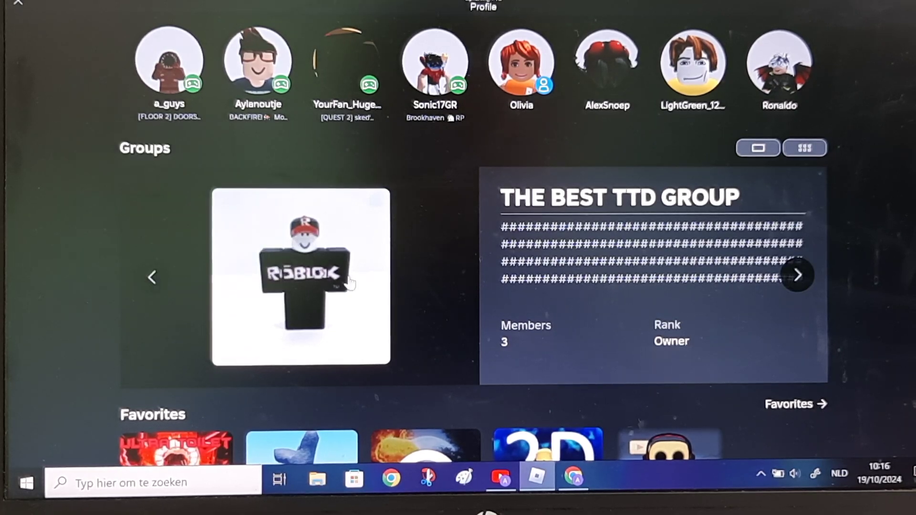
# Open THE BEST TTD GROUP and filter its members by epic friend, then by Admin.
pyautogui.click(352, 284)
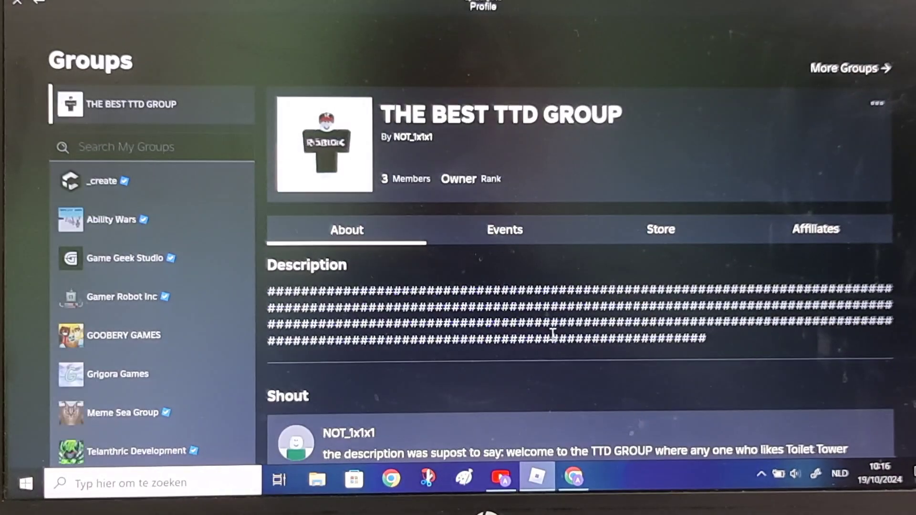
pyautogui.scroll(-3, 537, 335)
pyautogui.scroll(-2, 535, 331)
pyautogui.scroll(2, 504, 289)
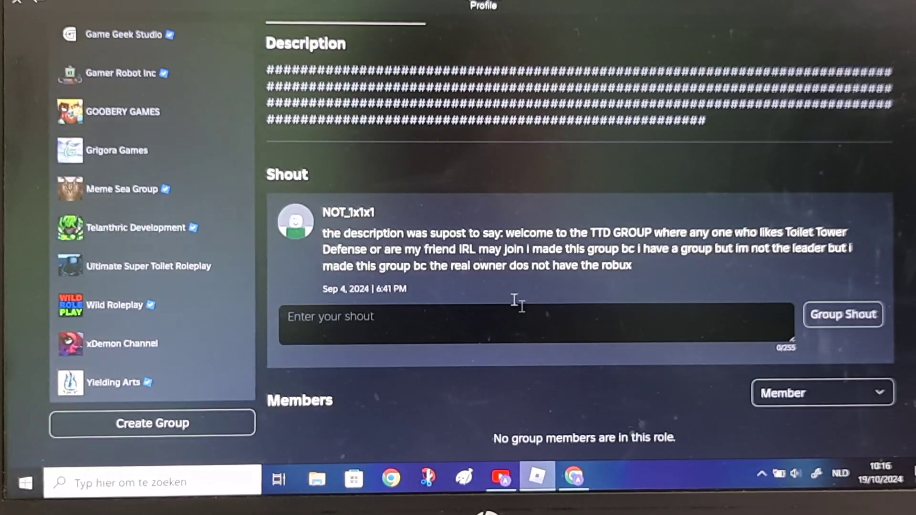
pyautogui.scroll(-2, 582, 347)
pyautogui.scroll(-3, 584, 356)
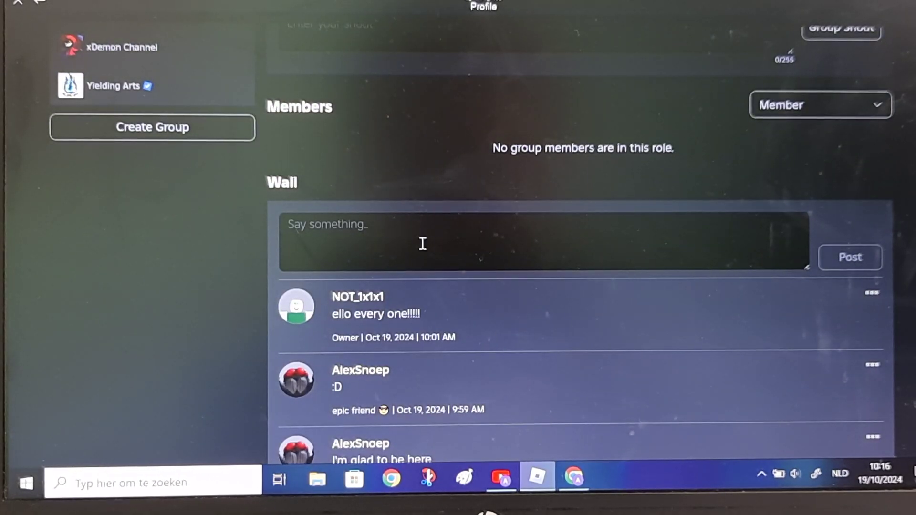
pyautogui.scroll(-1, 457, 363)
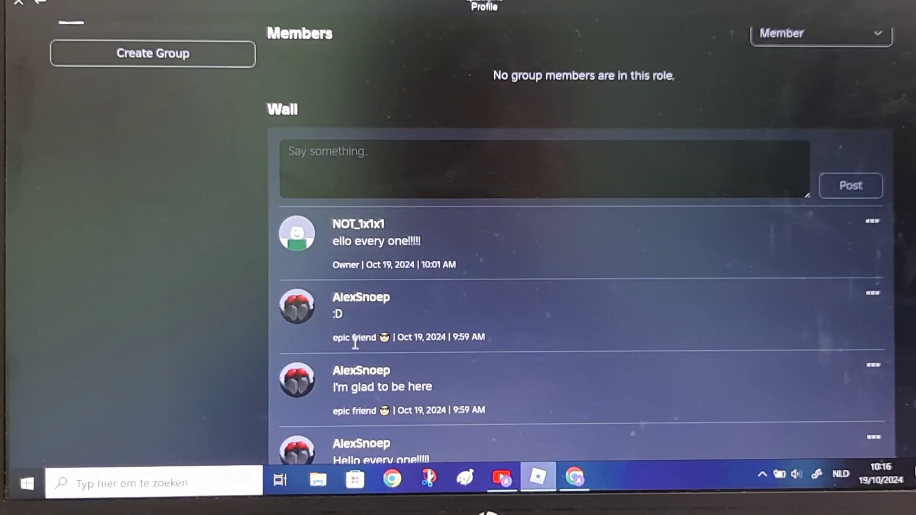
pyautogui.scroll(3, 600, 302)
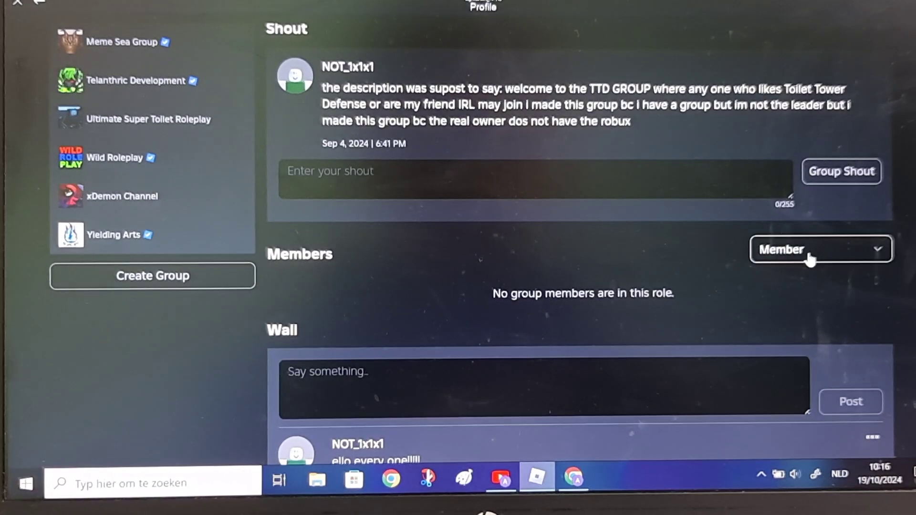
pyautogui.click(807, 251)
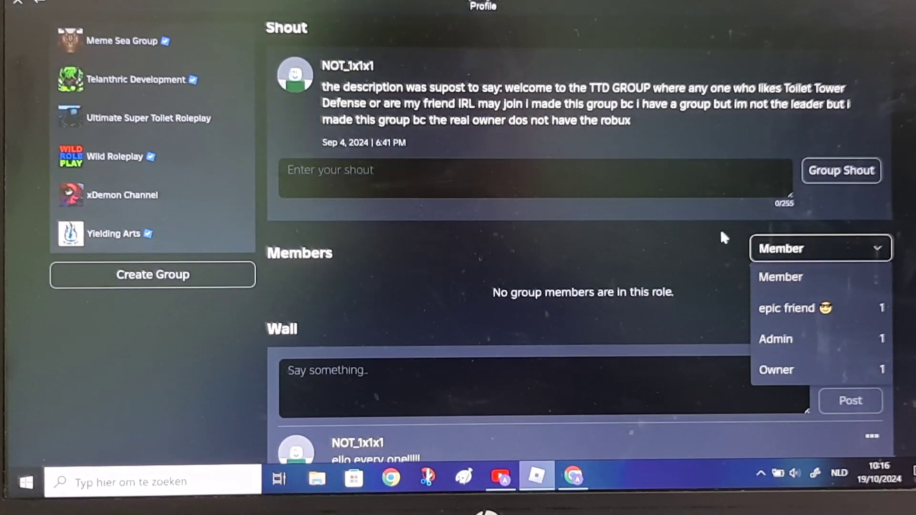
pyautogui.click(806, 315)
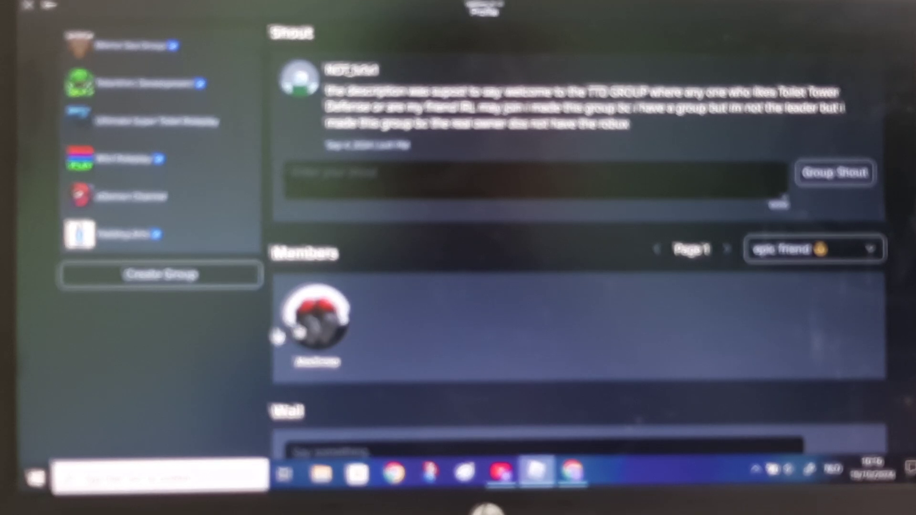
pyautogui.click(839, 265)
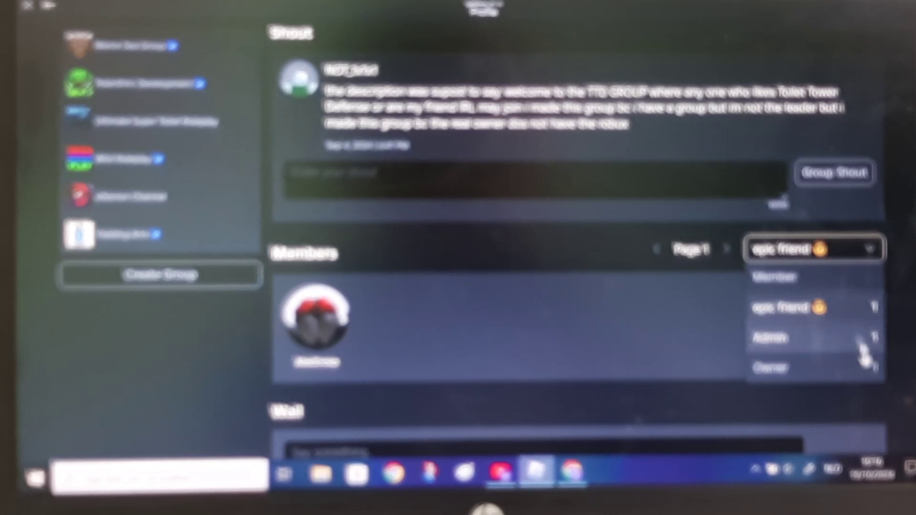
pyautogui.click(825, 345)
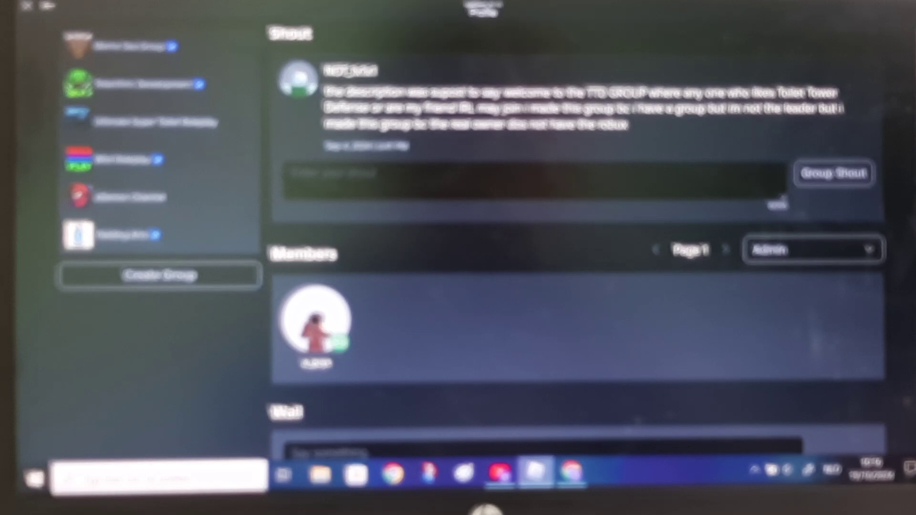
# Briefly view the Admin member's profile, then close it to return to yours.
pyautogui.click(316, 322)
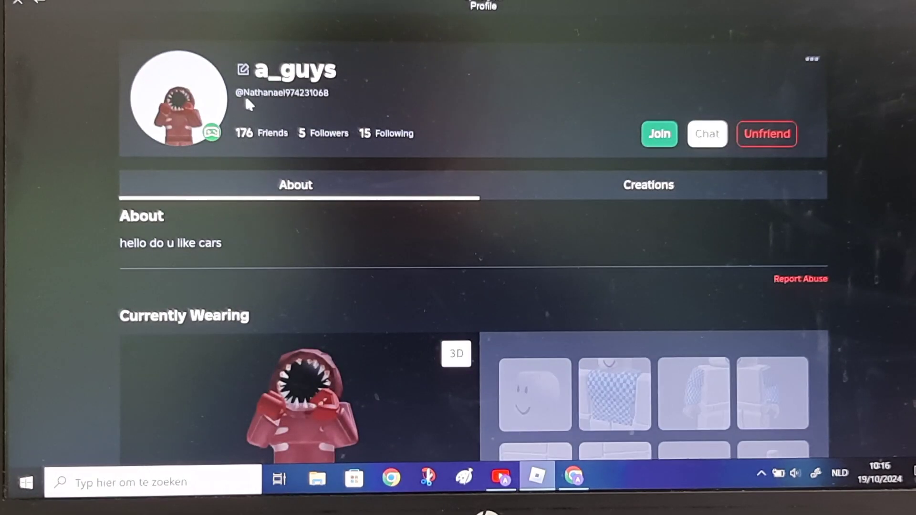
pyautogui.click(14, 11)
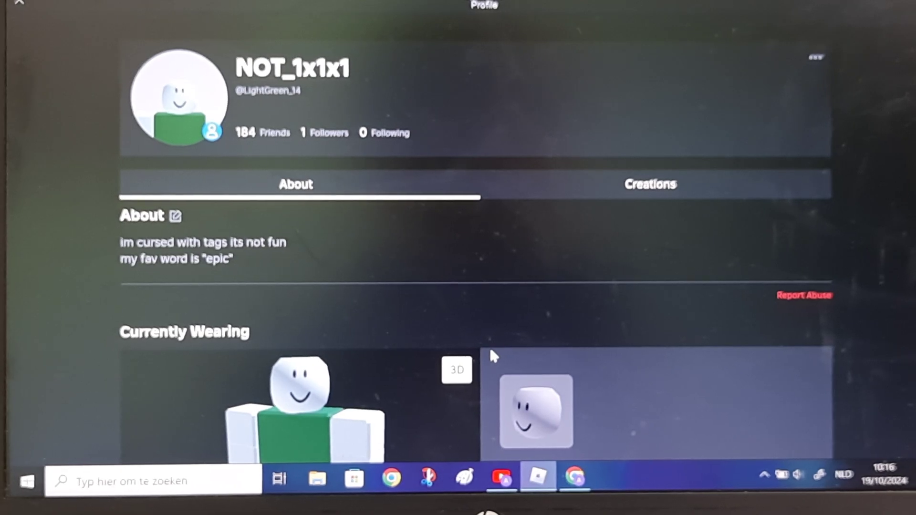
pyautogui.scroll(-10, 469, 298)
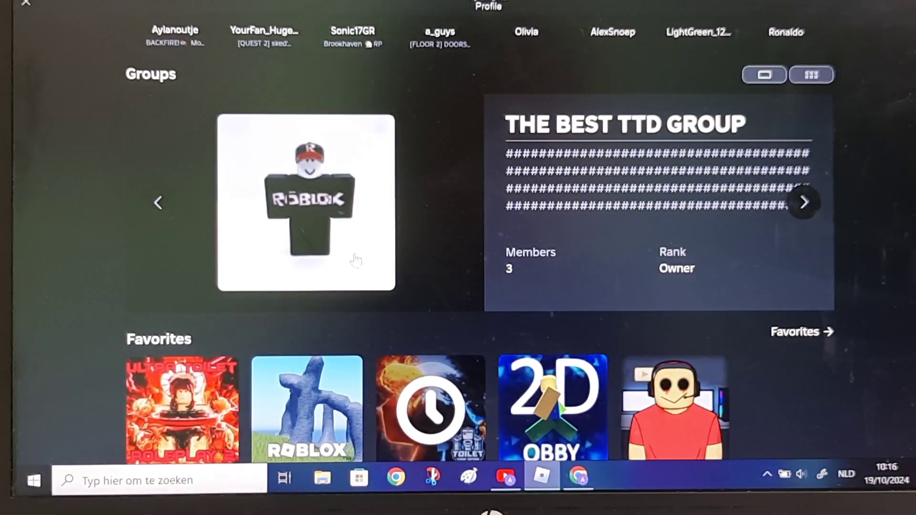
# Open THE BEST TTD GROUP and filter its member list to the Member role.
pyautogui.click(357, 261)
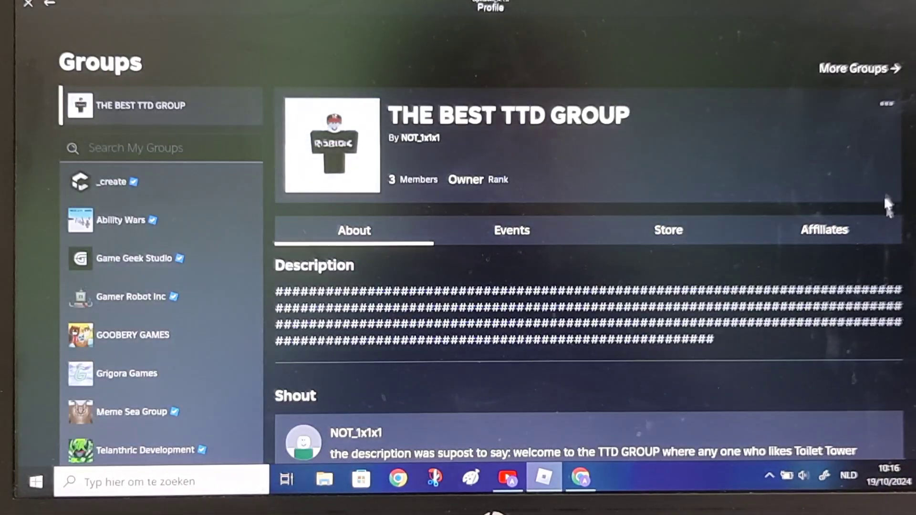
pyautogui.scroll(-3, 725, 222)
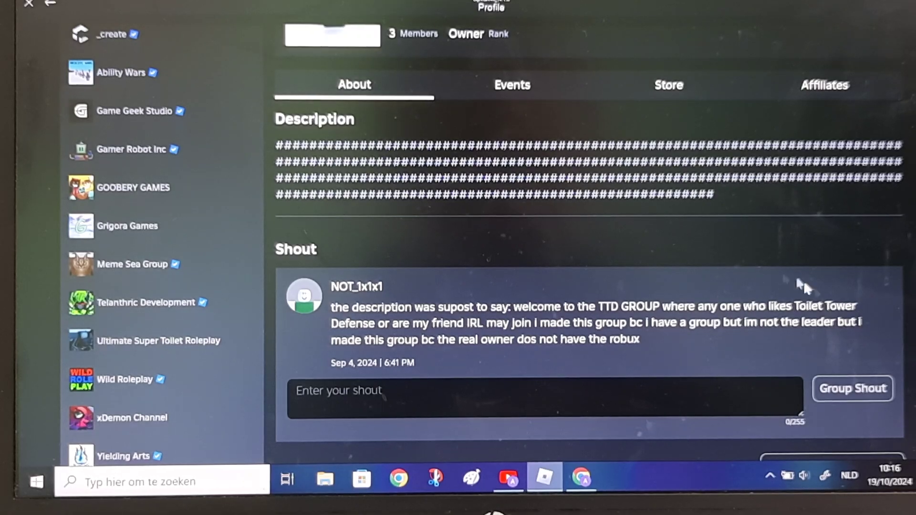
pyautogui.scroll(-3, 528, 268)
pyautogui.scroll(-3, 649, 246)
pyautogui.scroll(1, 615, 305)
pyautogui.scroll(-1, 568, 332)
pyautogui.scroll(-1, 564, 334)
pyautogui.scroll(2, 537, 351)
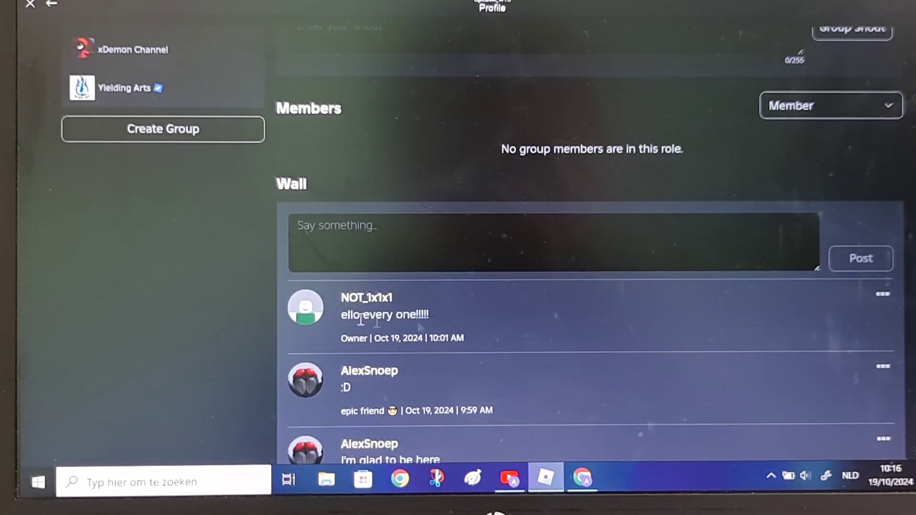
pyautogui.scroll(4, 566, 405)
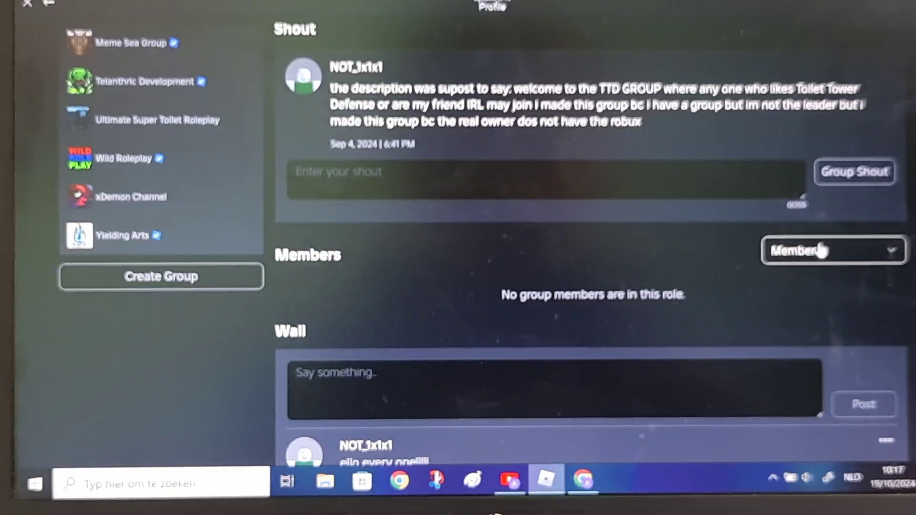
pyautogui.click(787, 250)
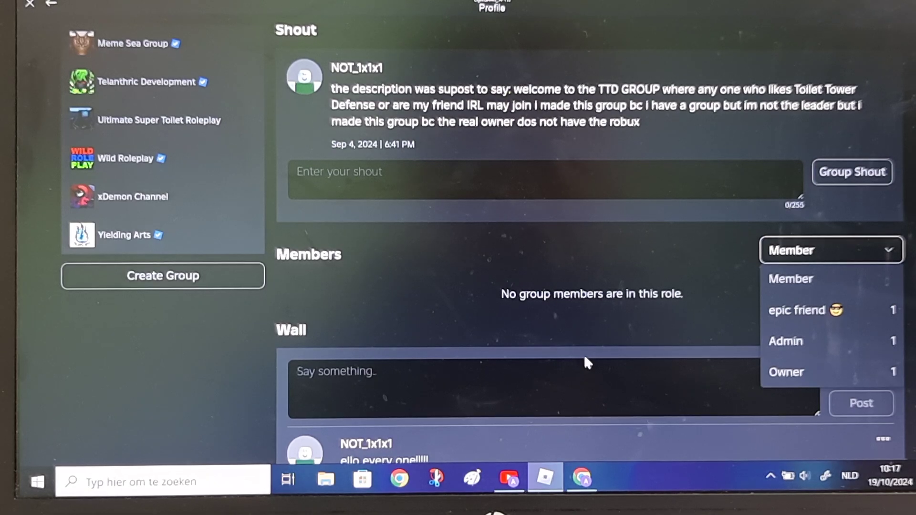
pyautogui.click(552, 337)
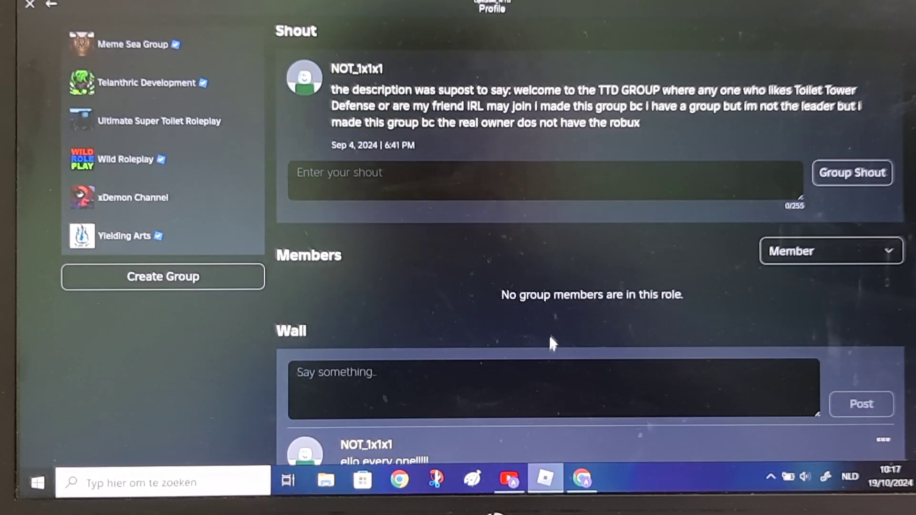
pyautogui.scroll(-4, 551, 338)
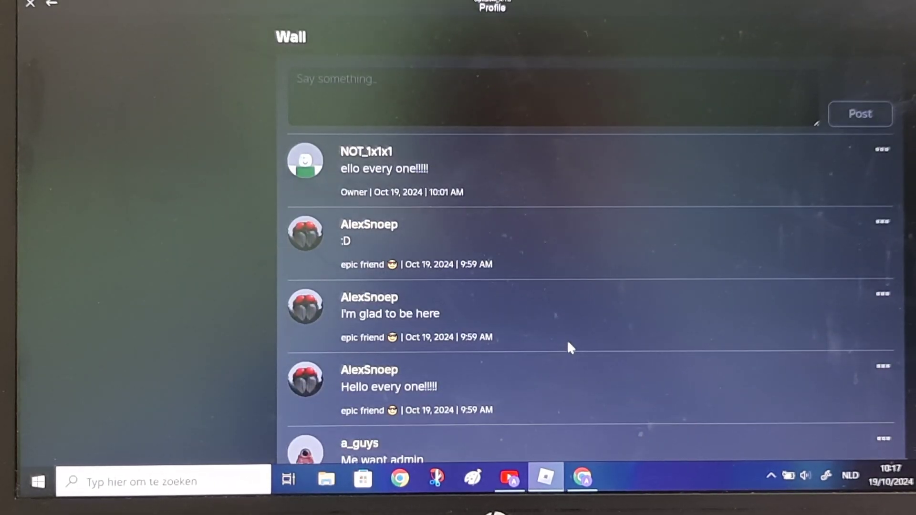
pyautogui.scroll(-1, 564, 351)
pyautogui.scroll(-1, 563, 351)
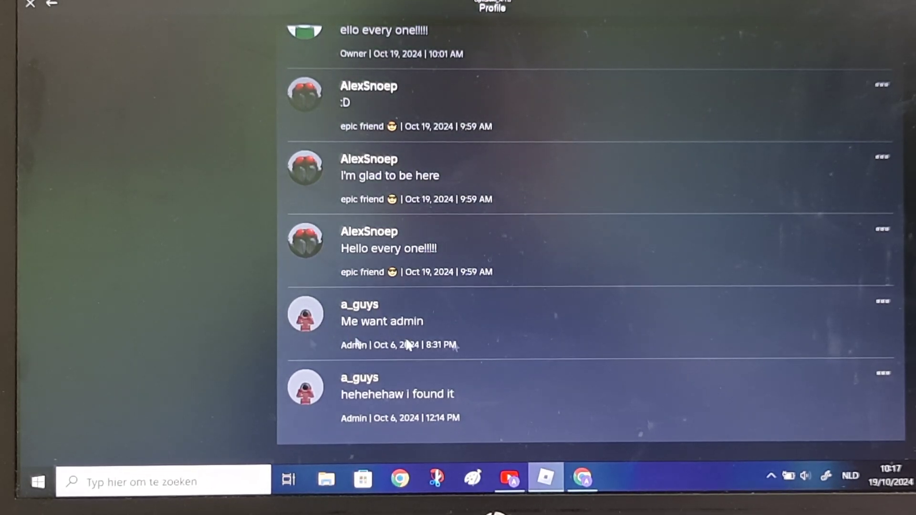
pyautogui.scroll(5, 474, 338)
pyautogui.scroll(4, 429, 429)
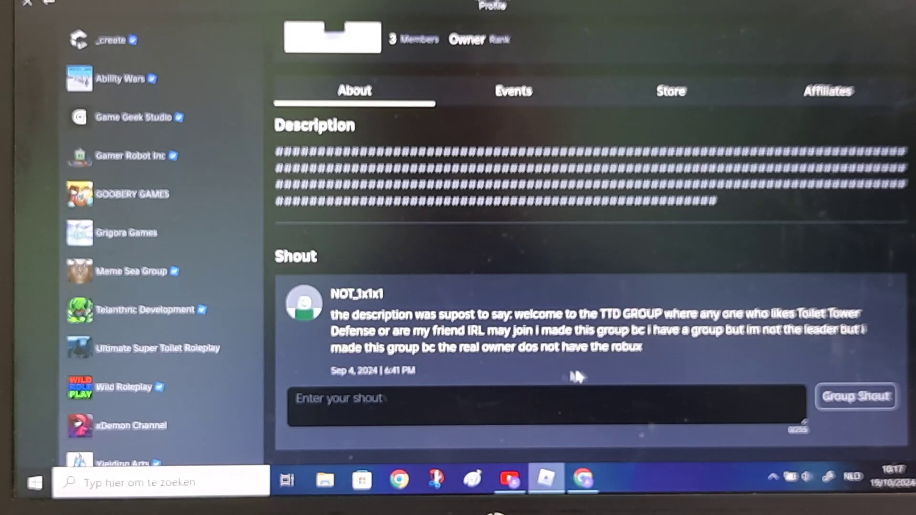
pyautogui.scroll(2, 435, 409)
# Open the Members section of THE BEST TTD GROUP's Configure Group page.
pyautogui.click(892, 103)
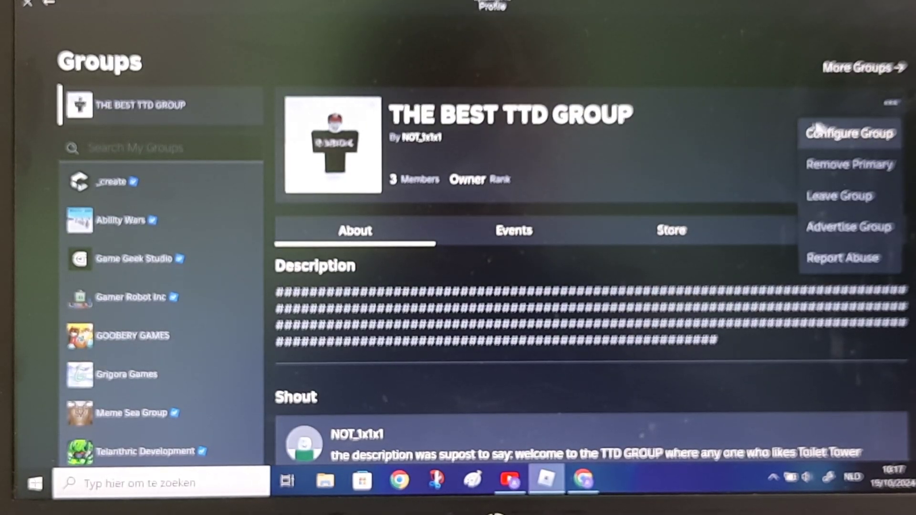
pyautogui.click(845, 133)
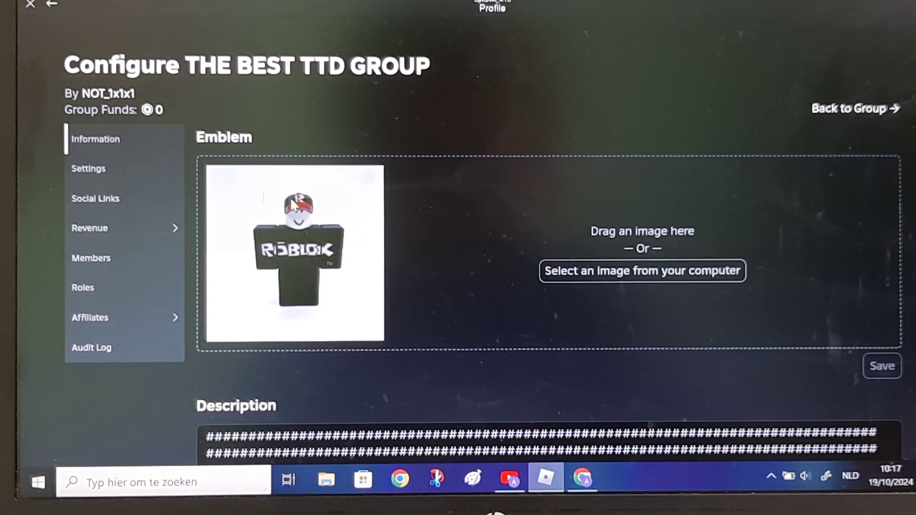
pyautogui.click(93, 259)
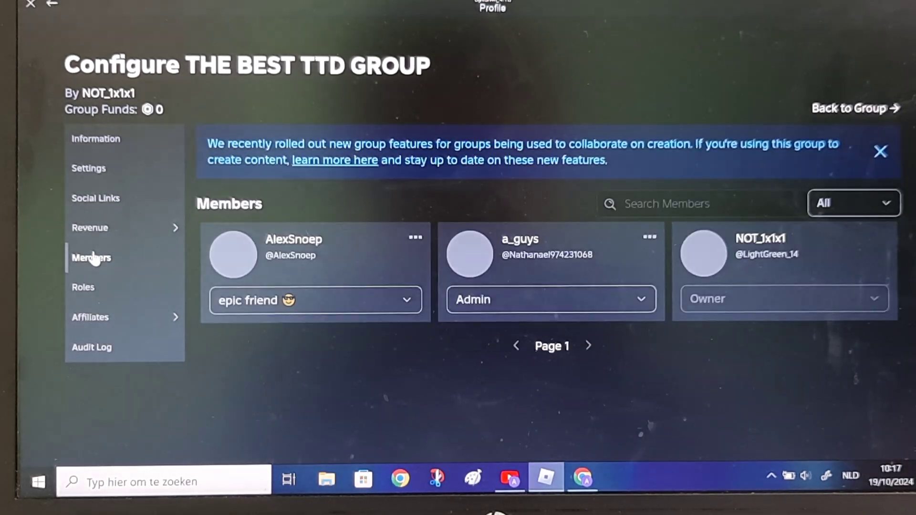
pyautogui.click(491, 307)
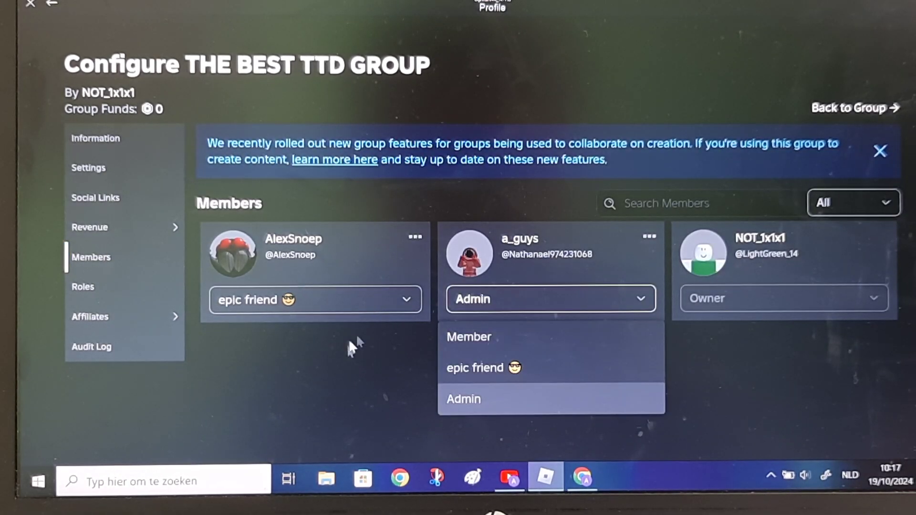
pyautogui.click(355, 390)
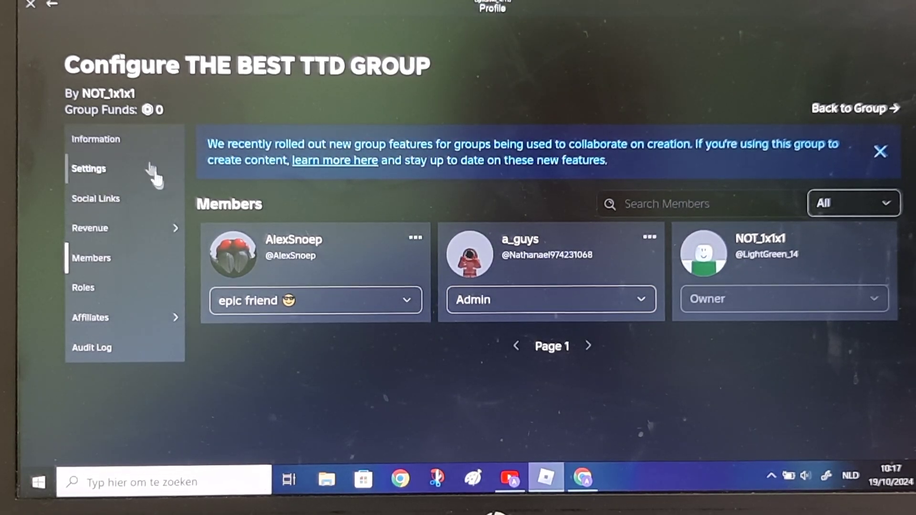
pyautogui.click(262, 301)
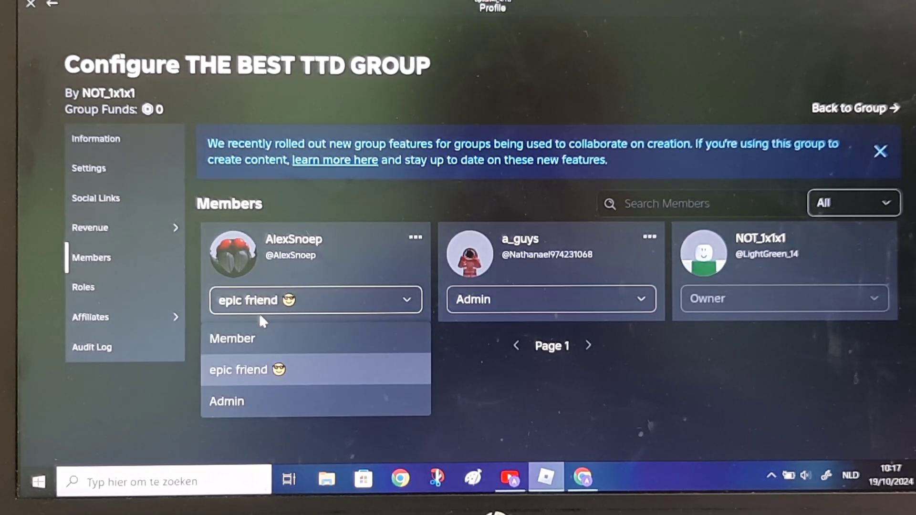
pyautogui.click(240, 345)
pyautogui.click(278, 301)
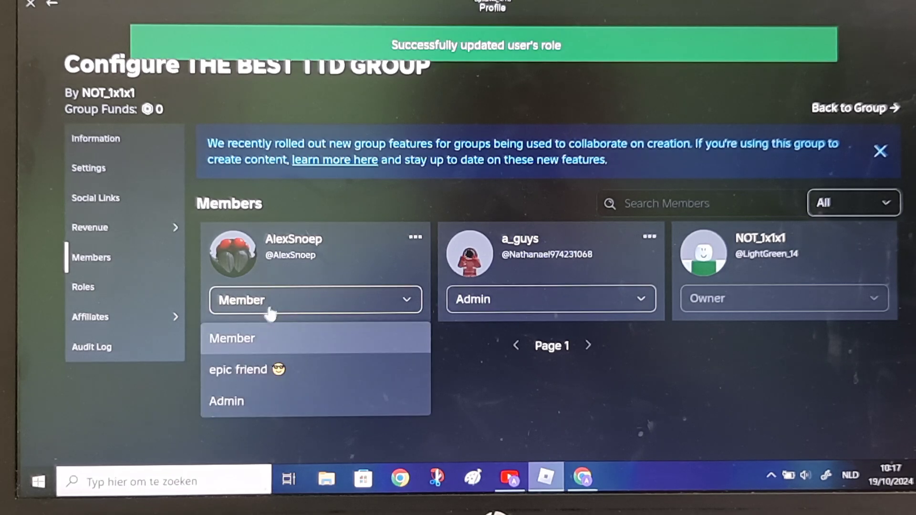
pyautogui.click(263, 372)
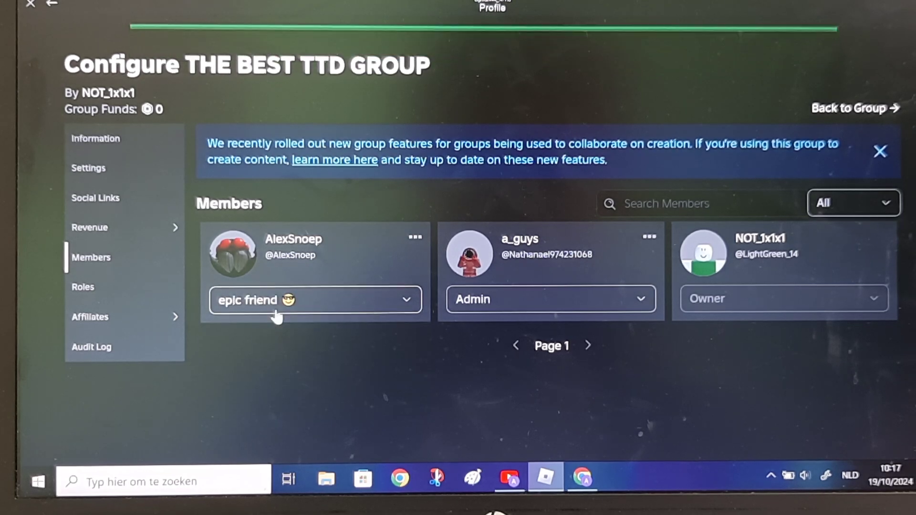
# Leave group configuration, close the profile card, and go to the Home page.
pyautogui.click(26, 3)
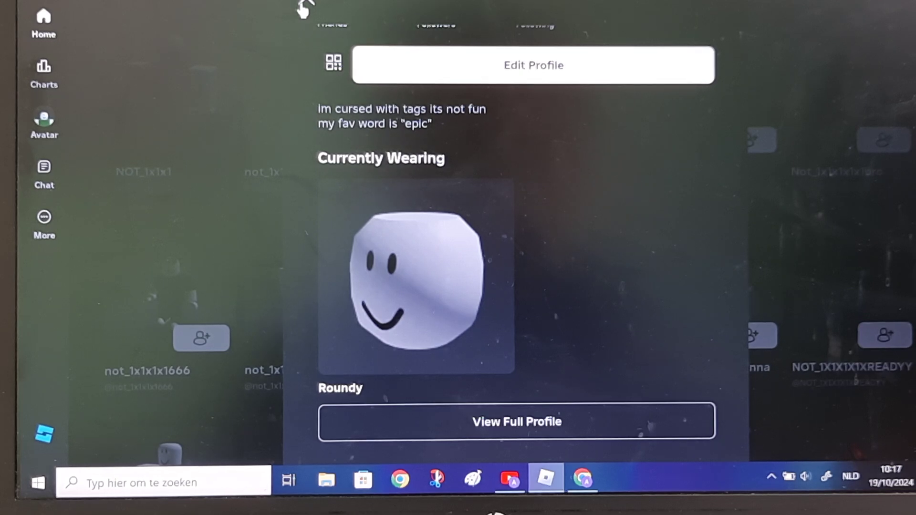
pyautogui.click(303, 10)
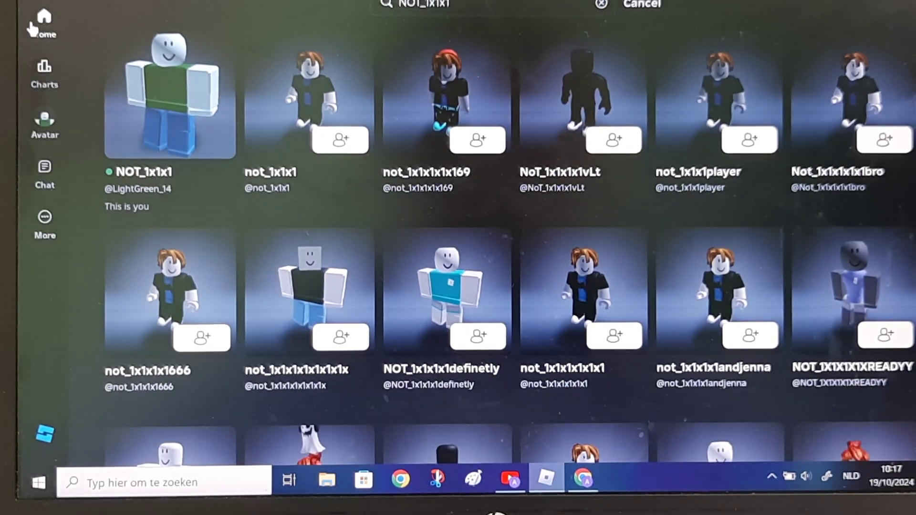
pyautogui.click(43, 20)
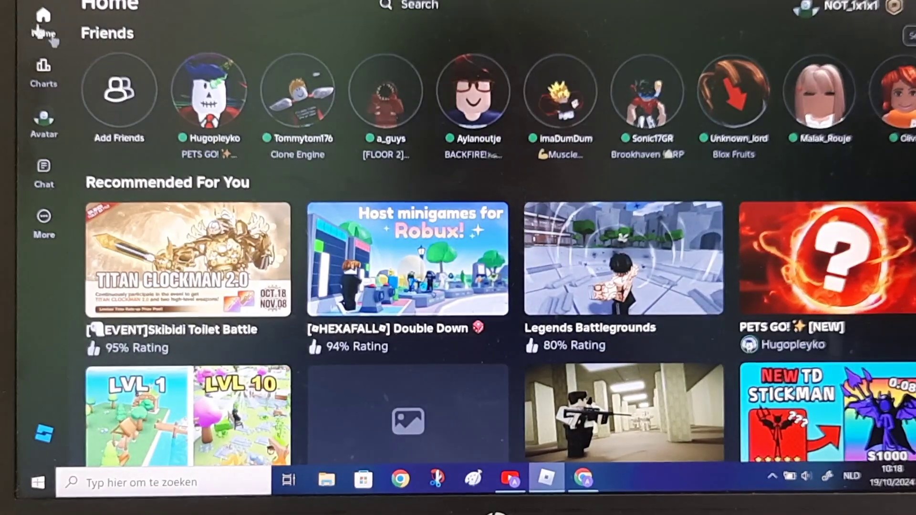
pyautogui.scroll(-3, 433, 175)
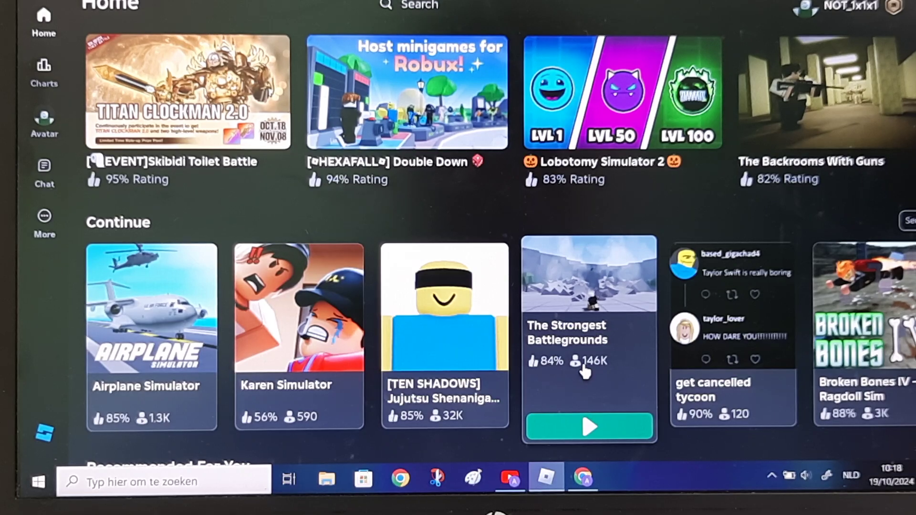
# Open The Strongest Battlegrounds from the Continue row to see its rating and creator.
pyautogui.click(586, 369)
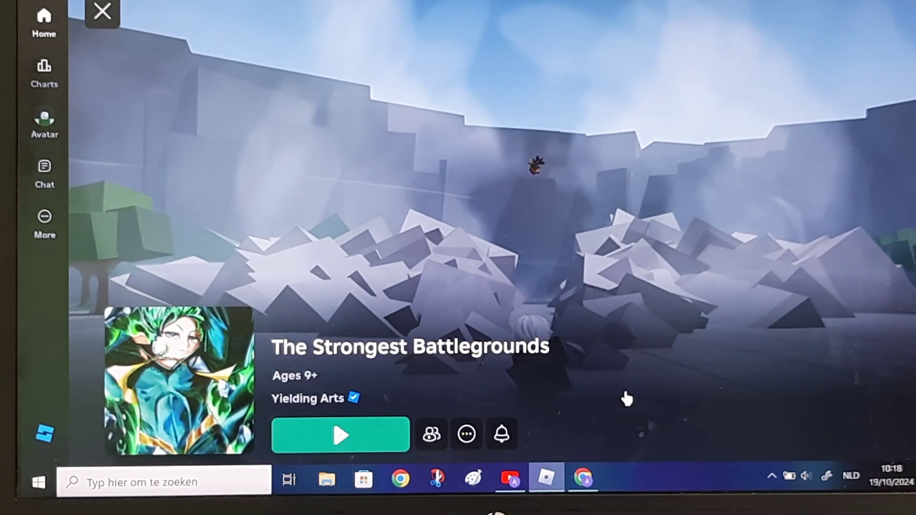